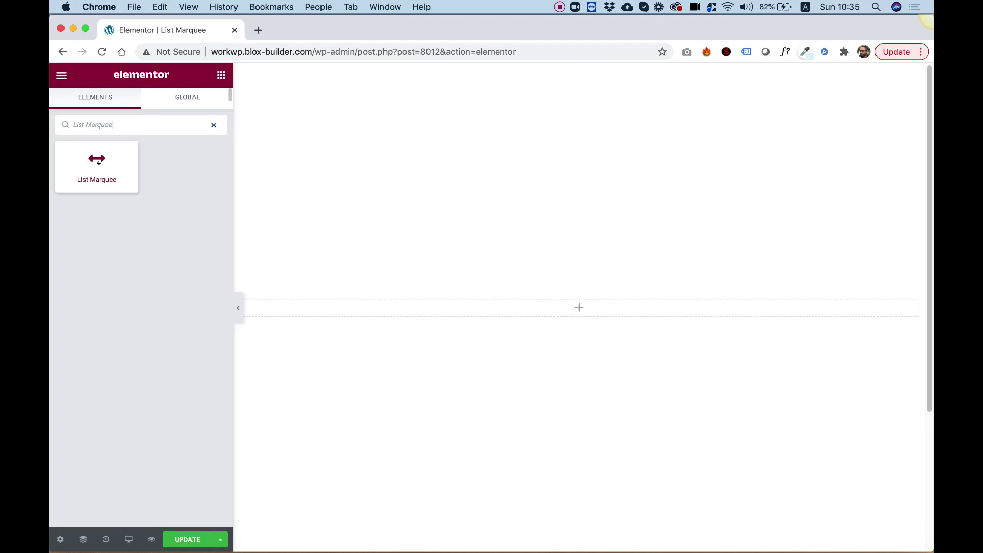
Drag the List Marquee widget from the Elements panel into the empty page section
{"action": "left_click_drag", "start_coordinate": [90, 157], "coordinate": [522, 302]}
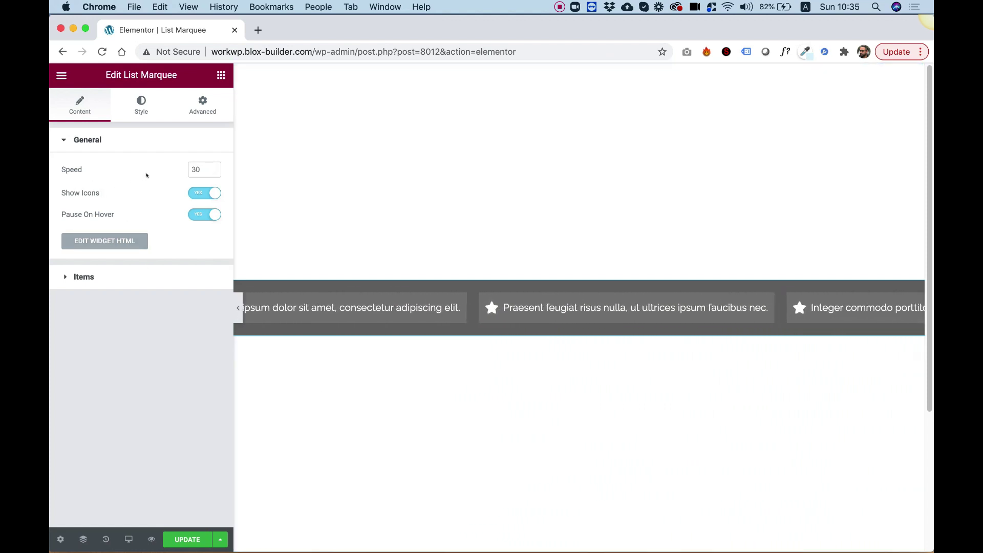
Set the marquee speed to 60 and toggle Show Icons off and back on
{"action": "left_click_drag", "start_coordinate": [197, 169], "coordinate": [176, 168]}
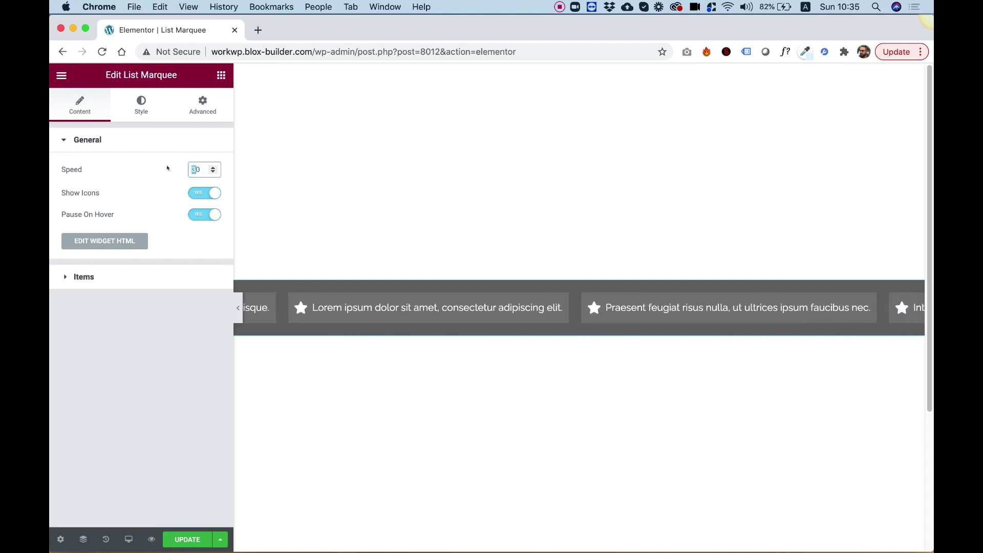
{"action": "type", "text": "6"}
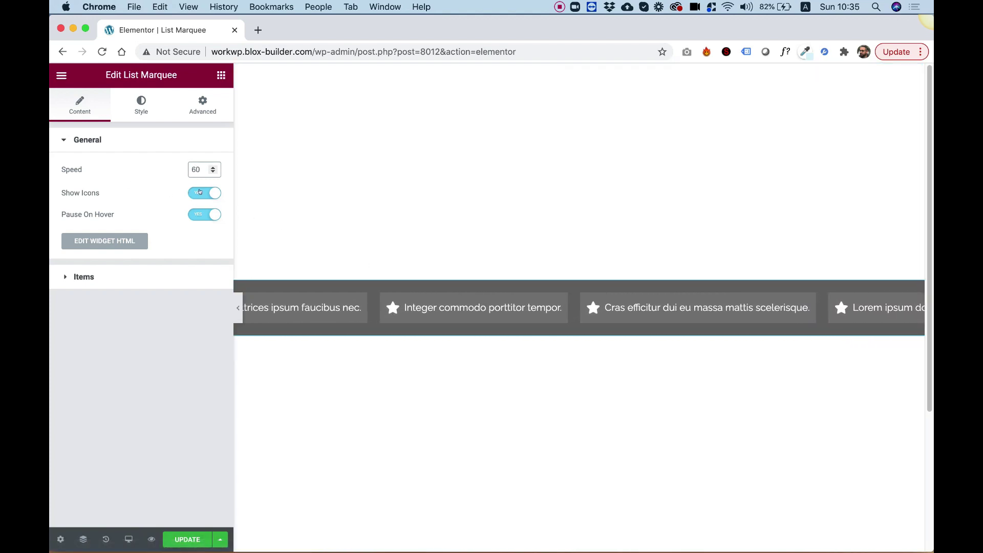
{"action": "left_click", "coordinate": [199, 192]}
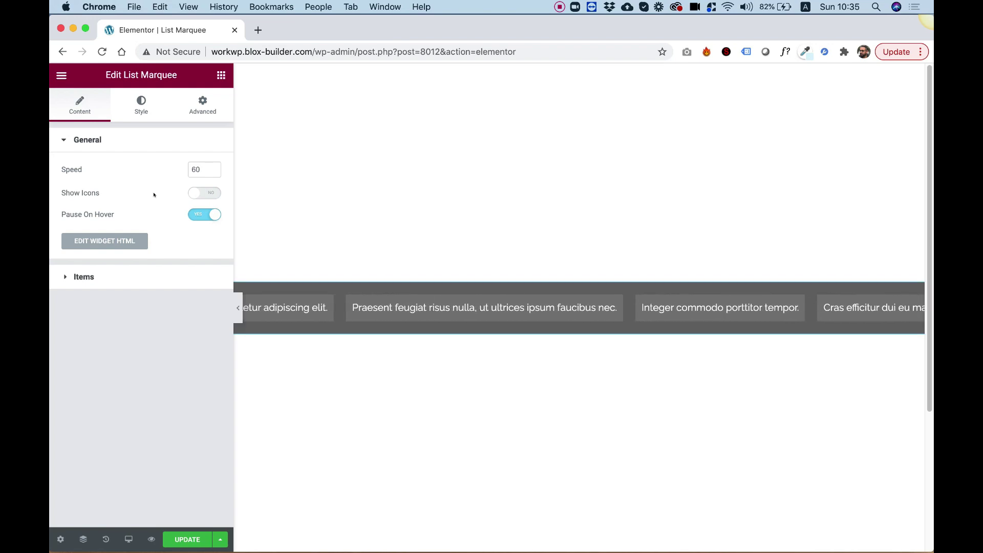
{"action": "left_click", "coordinate": [200, 193]}
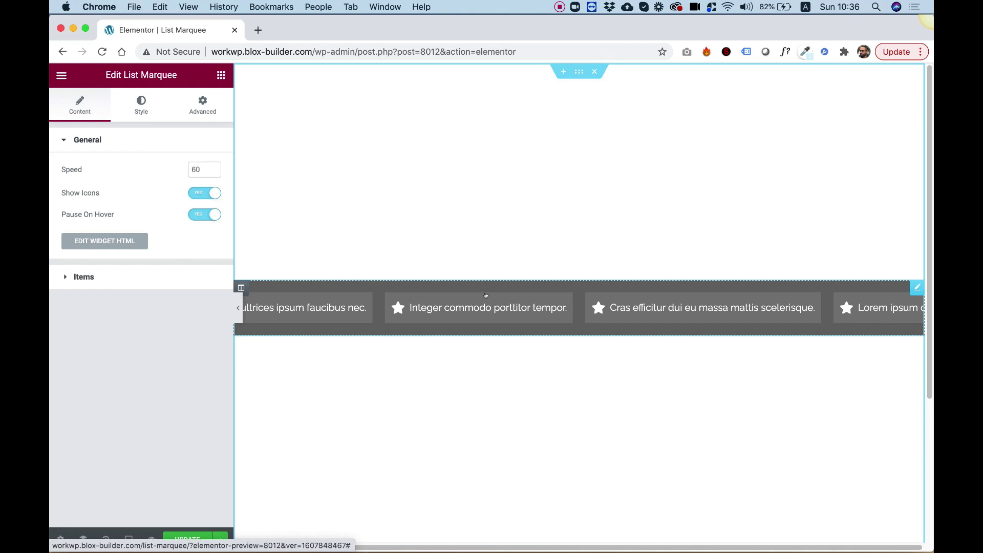
Toggle Pause On Hover off and on again, then expand the Items list
{"action": "left_click", "coordinate": [200, 214]}
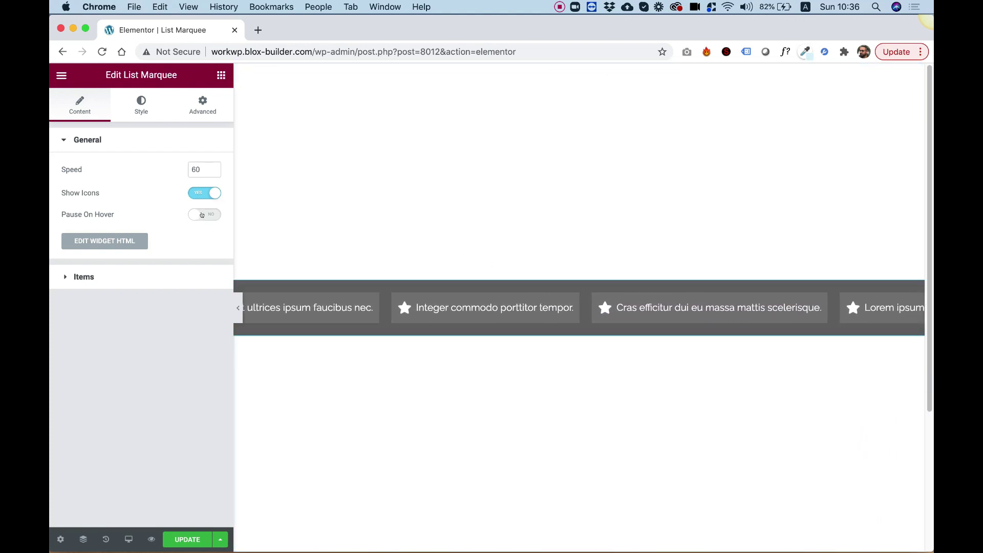
{"action": "left_click", "coordinate": [201, 215]}
{"action": "left_click", "coordinate": [102, 280]}
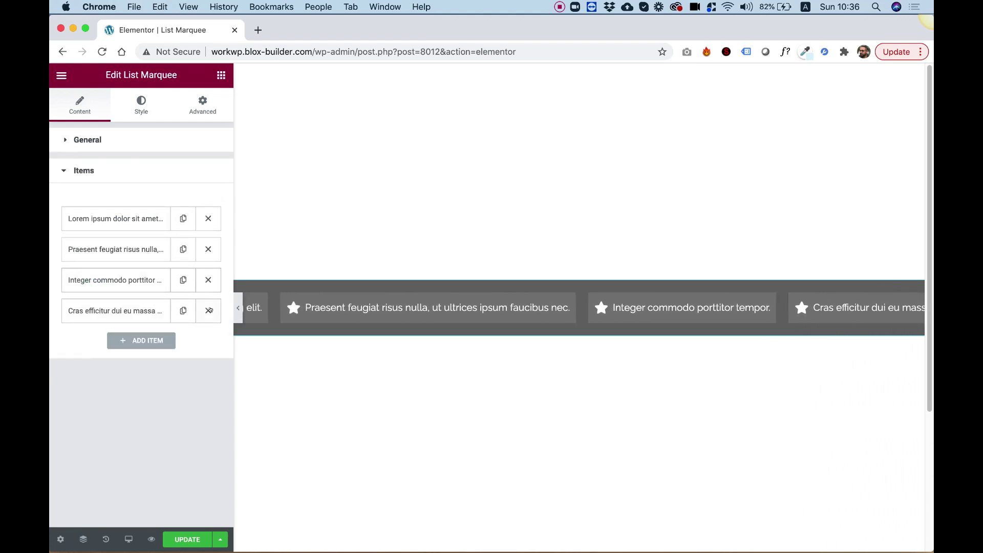
Delete the Cras efficitur item and add a new third item titled 'Star'
{"action": "left_click", "coordinate": [209, 311]}
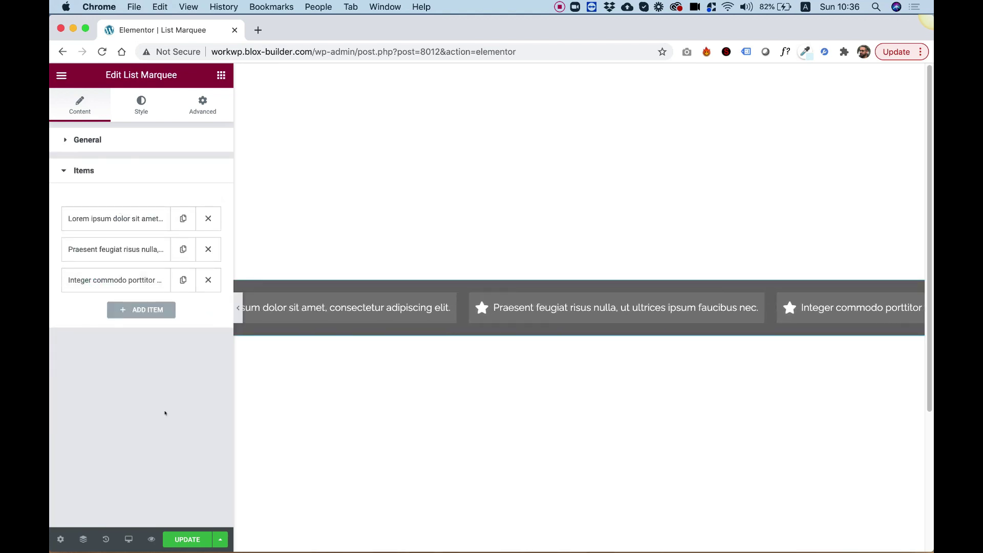
{"action": "left_click", "coordinate": [148, 310]}
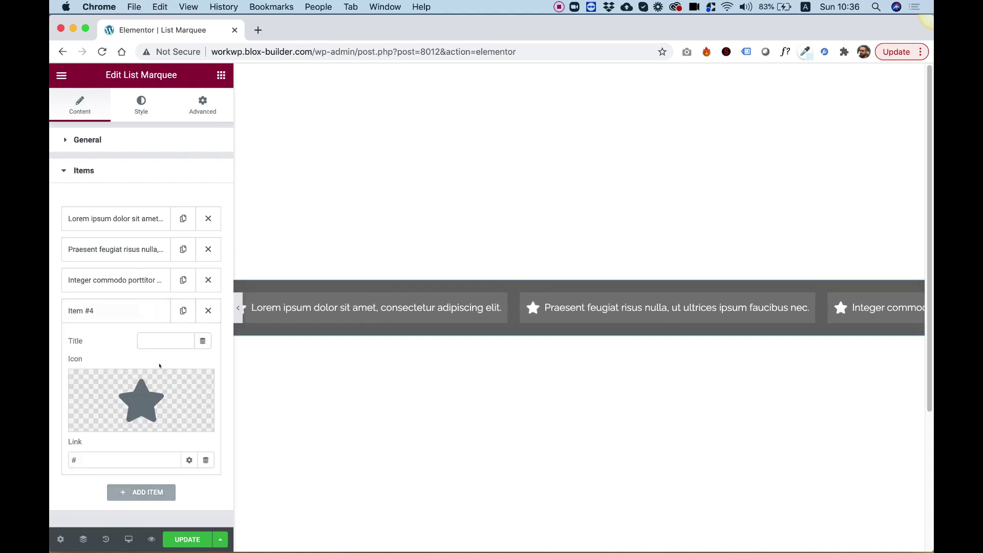
{"action": "left_click", "coordinate": [158, 340]}
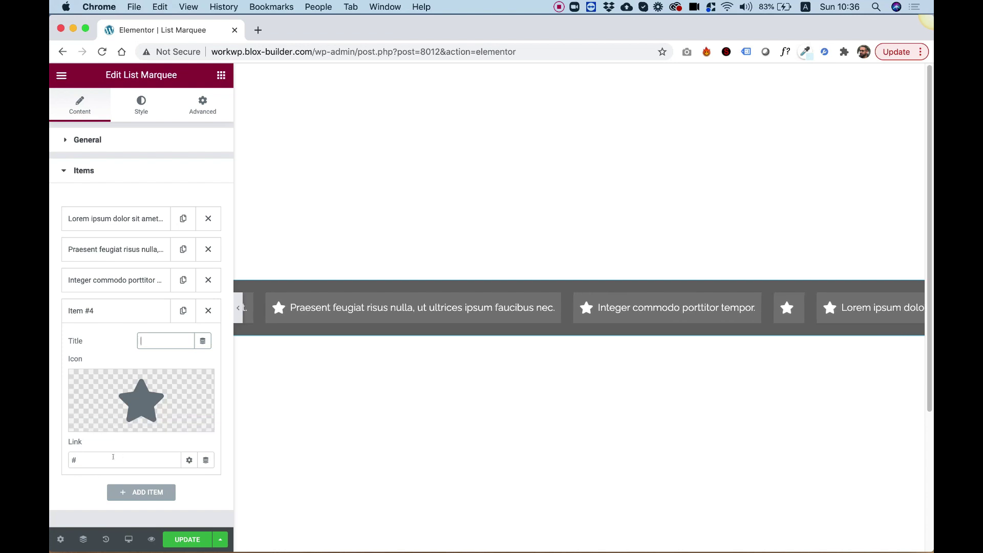
{"action": "left_click_drag", "start_coordinate": [79, 312], "coordinate": [81, 261]}
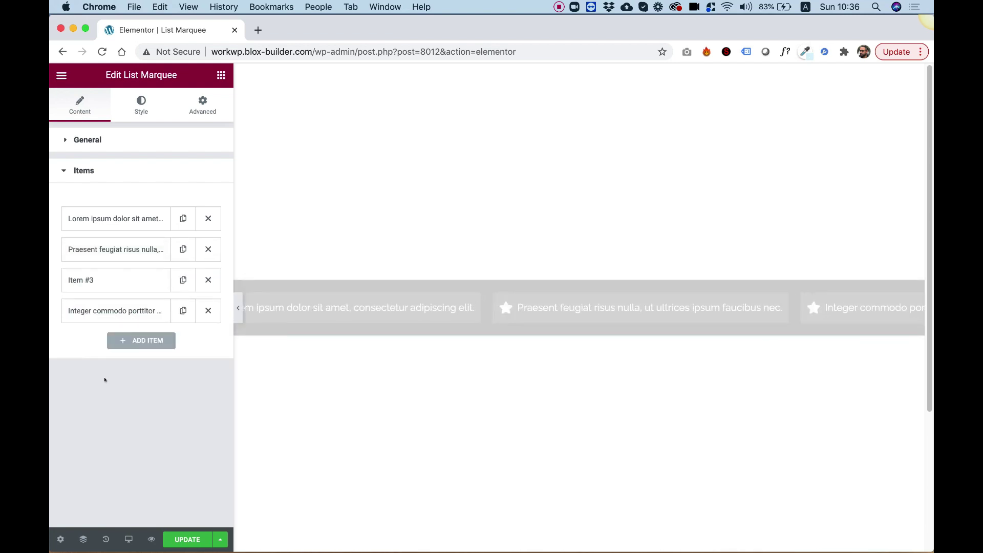
{"action": "left_click", "coordinate": [82, 279]}
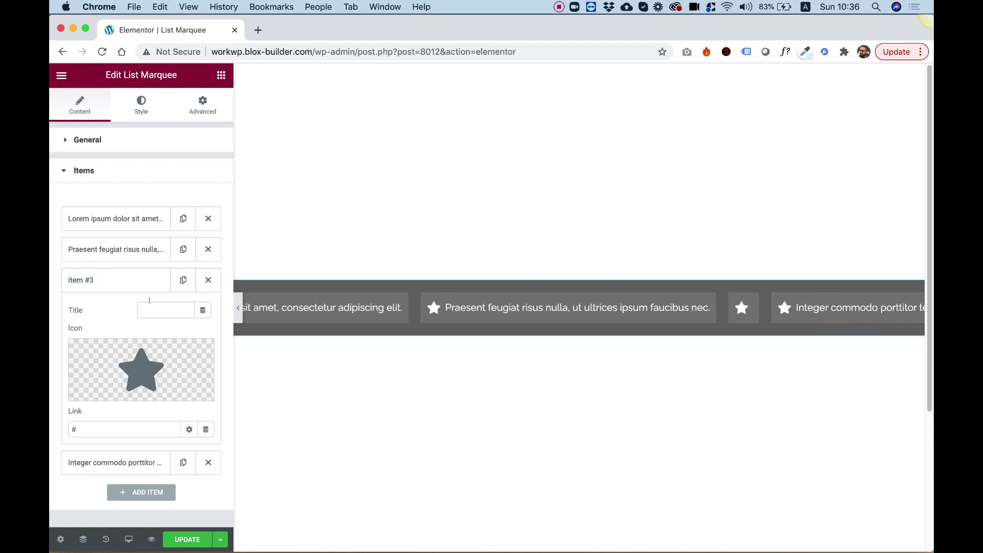
{"action": "type", "text": "Star"}
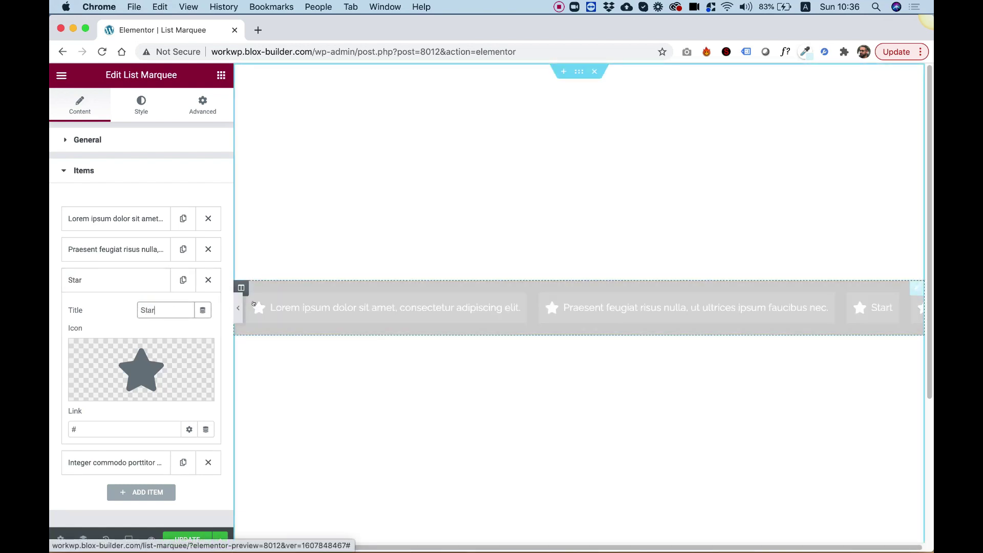
Set the Star item's icon to the uploaded 013-italy.svg flag
{"action": "mouse_move", "coordinate": [134, 362]}
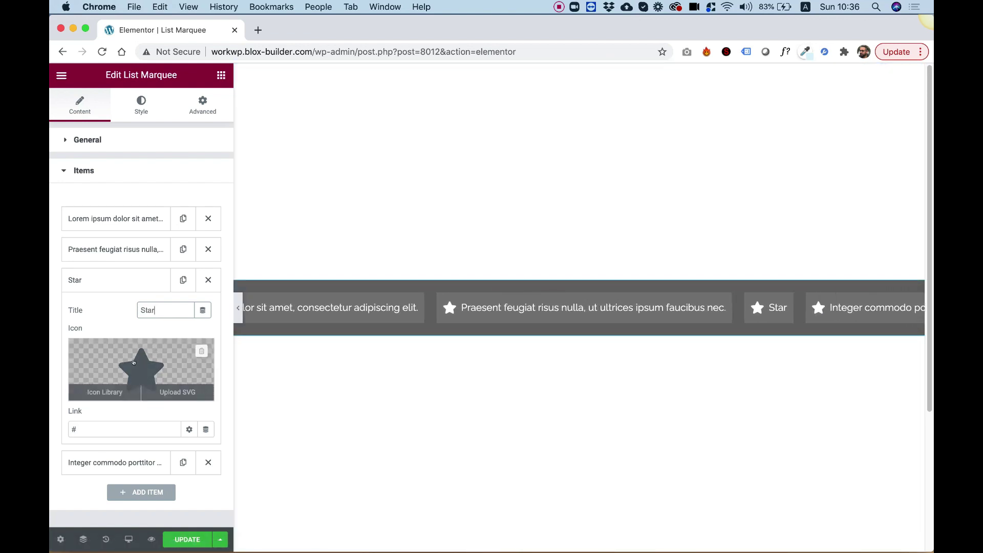
{"action": "left_click", "coordinate": [135, 360]}
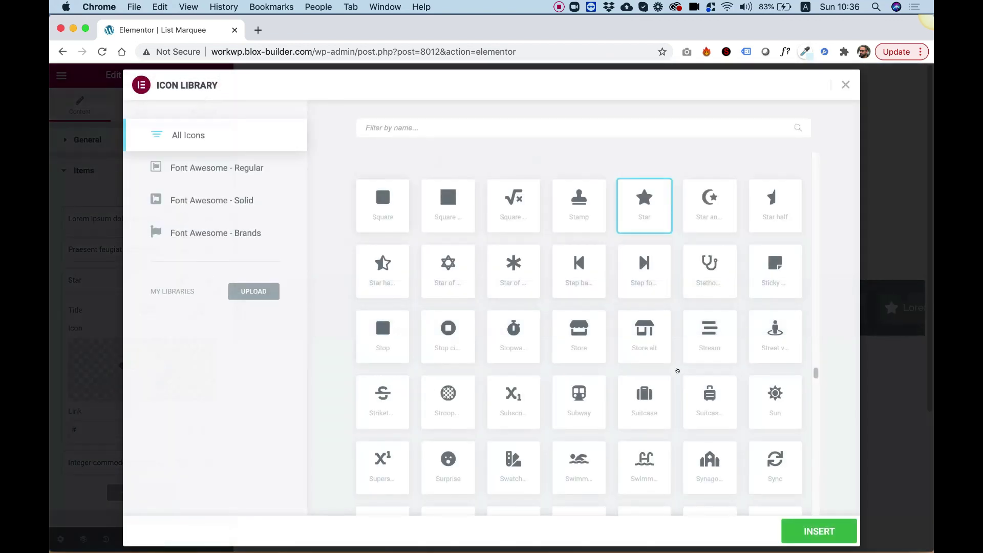
{"action": "left_click", "coordinate": [843, 85]}
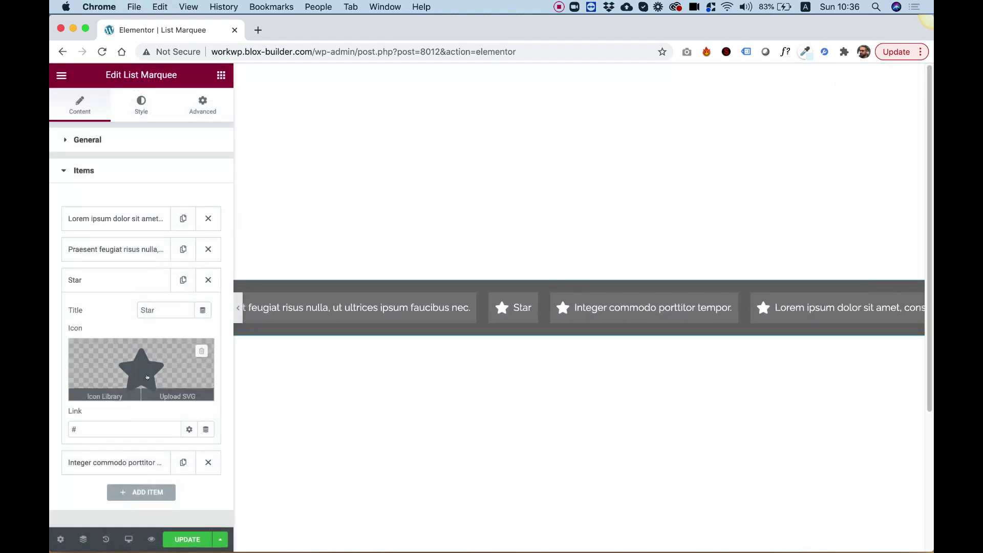
{"action": "left_click", "coordinate": [180, 392]}
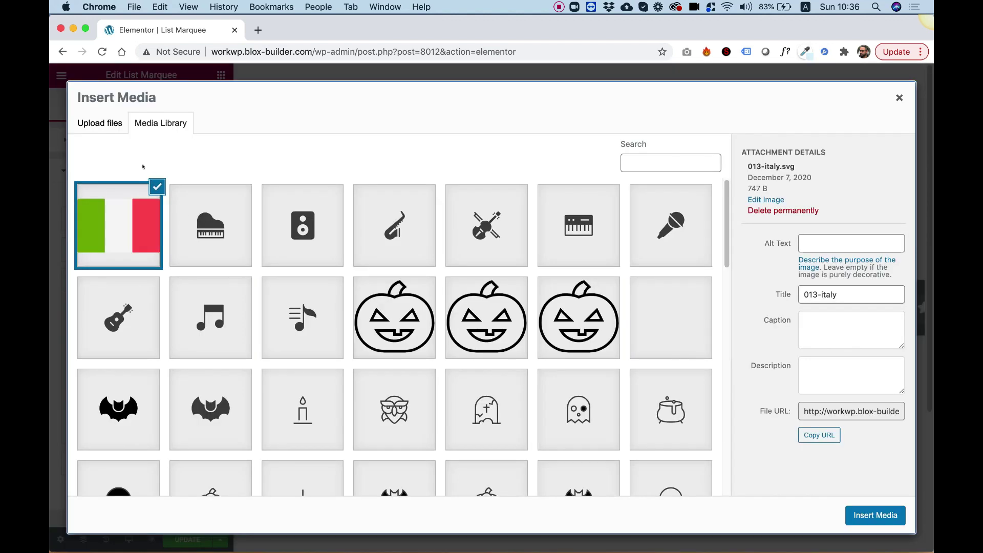
{"action": "left_click", "coordinate": [119, 224]}
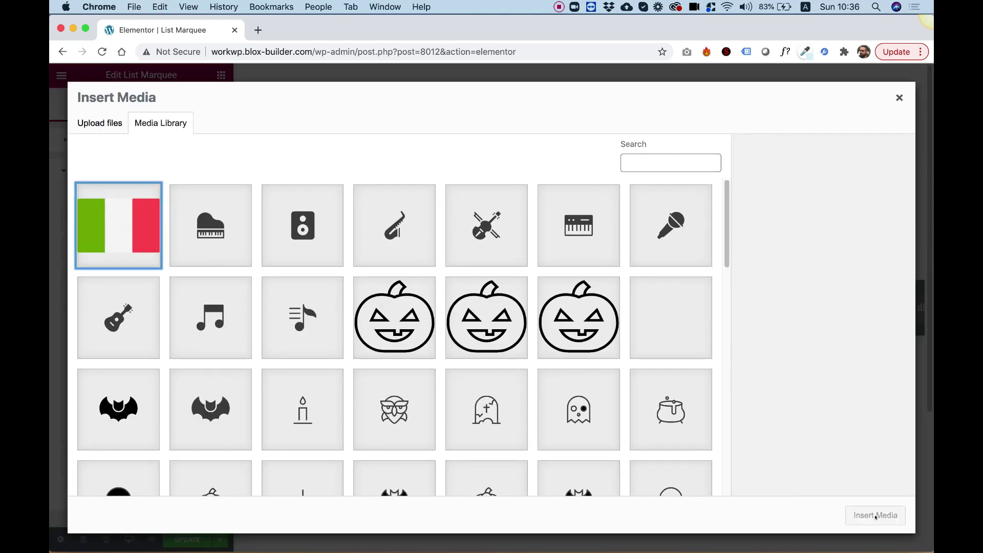
{"action": "left_click", "coordinate": [118, 229]}
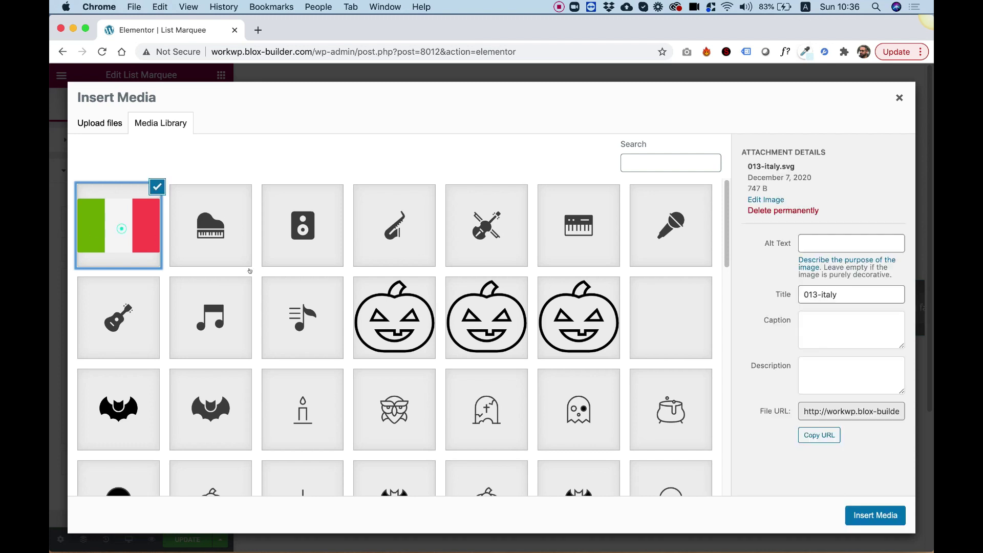
{"action": "left_click", "coordinate": [876, 516]}
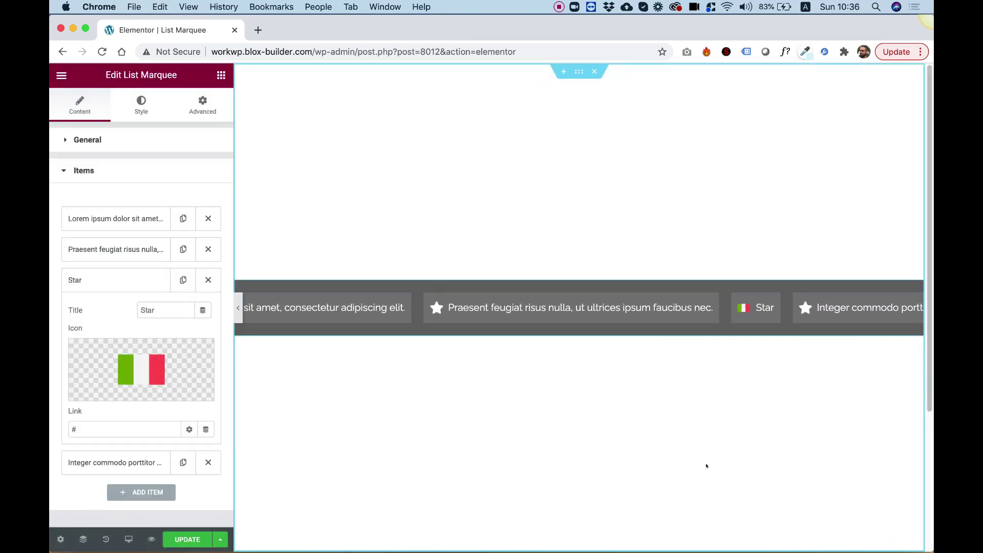
In the marquee style settings, set the border type to Solid
{"action": "left_click", "coordinate": [137, 110]}
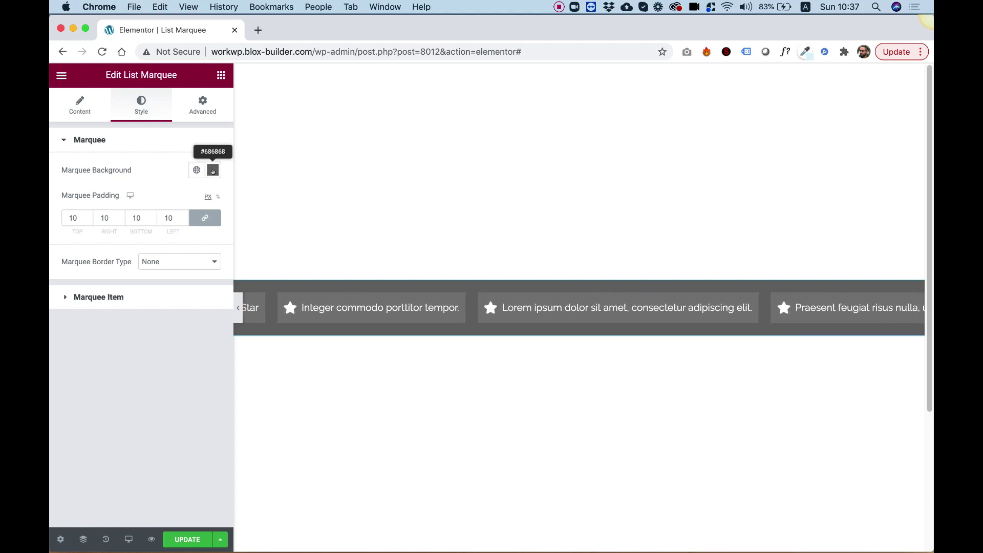
{"action": "left_click", "coordinate": [210, 171]}
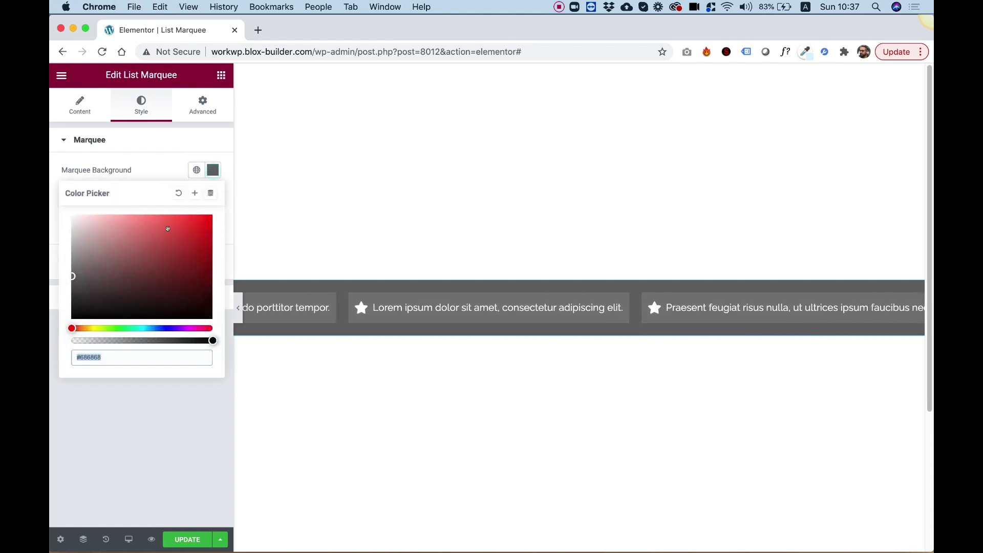
{"action": "left_click", "coordinate": [172, 234]}
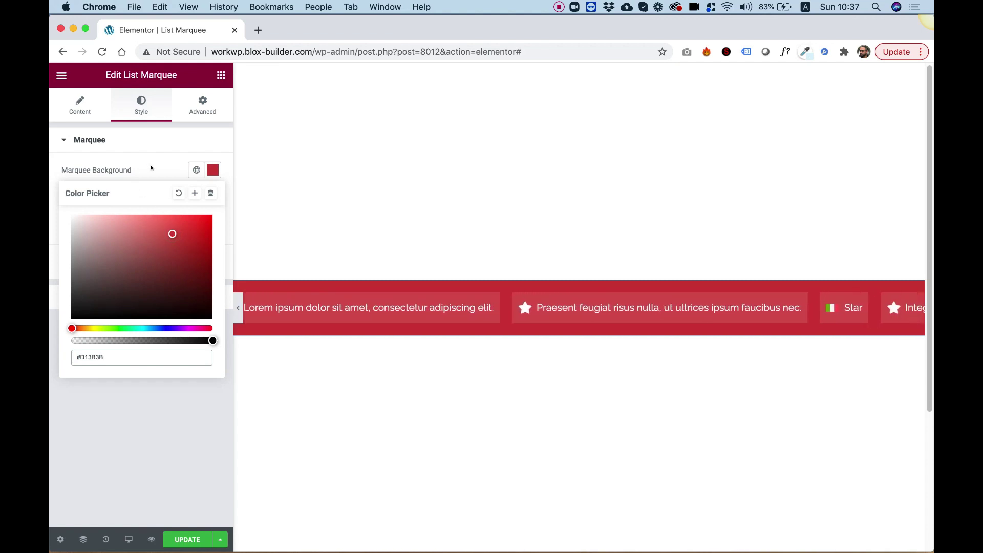
{"action": "left_click", "coordinate": [151, 168]}
{"action": "left_click", "coordinate": [164, 261]}
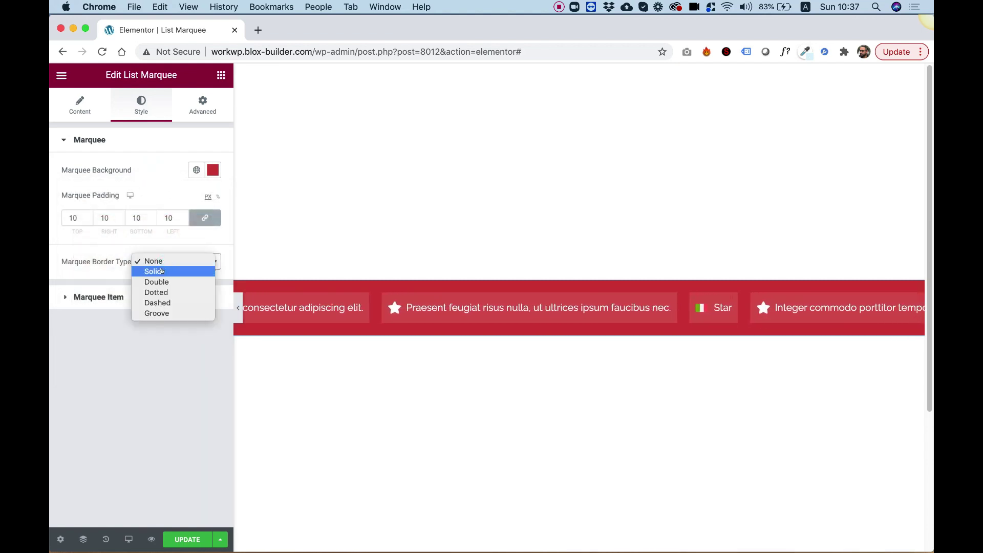
{"action": "left_click", "coordinate": [164, 270]}
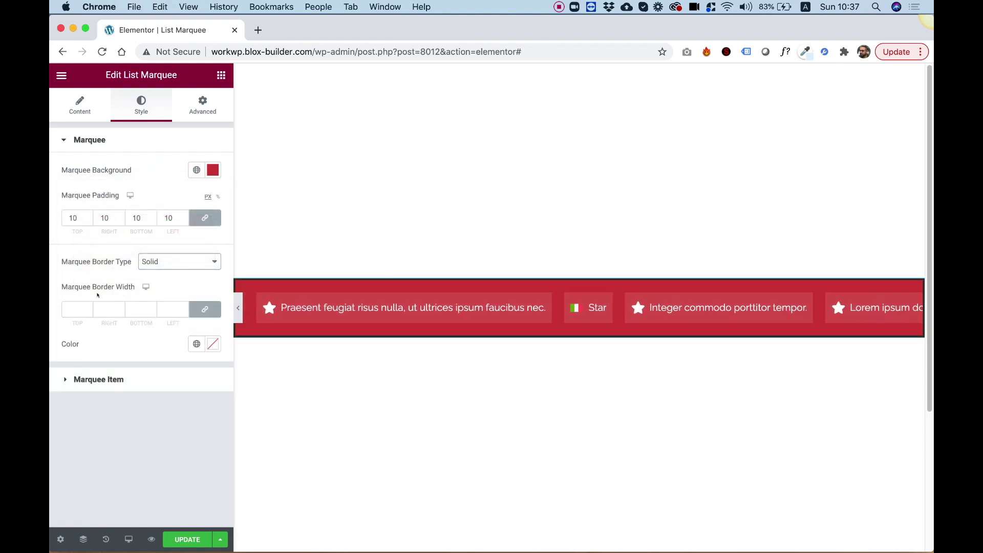
Change the marquee background to black and expand the Marquee Item settings
{"action": "left_click", "coordinate": [209, 171]}
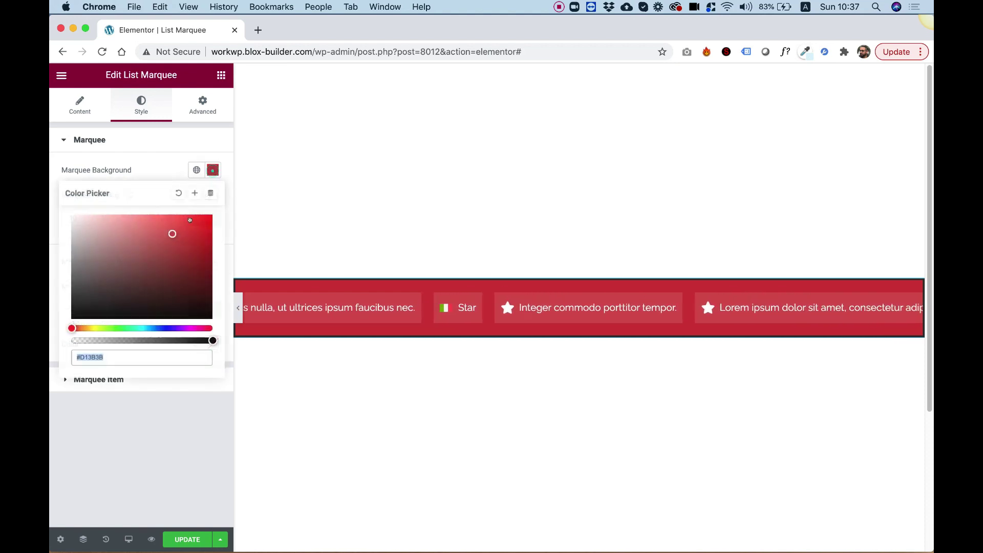
{"action": "left_click_drag", "start_coordinate": [171, 231], "coordinate": [198, 307]}
{"action": "left_click", "coordinate": [175, 420]}
{"action": "left_click", "coordinate": [136, 378]}
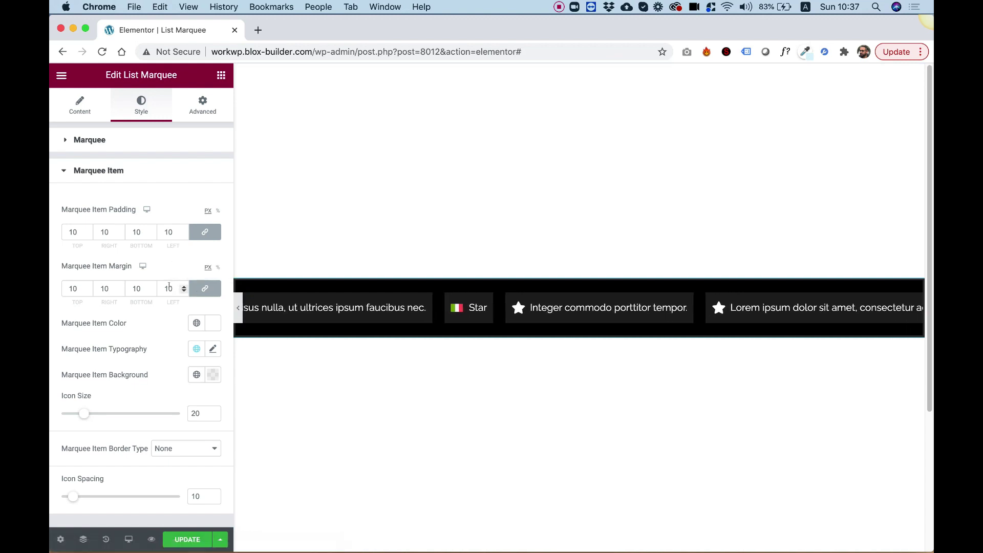
Set the item margins to 5 on all sides and keep the item text white
{"action": "left_click", "coordinate": [169, 287]}
{"action": "key", "text": "Down"}
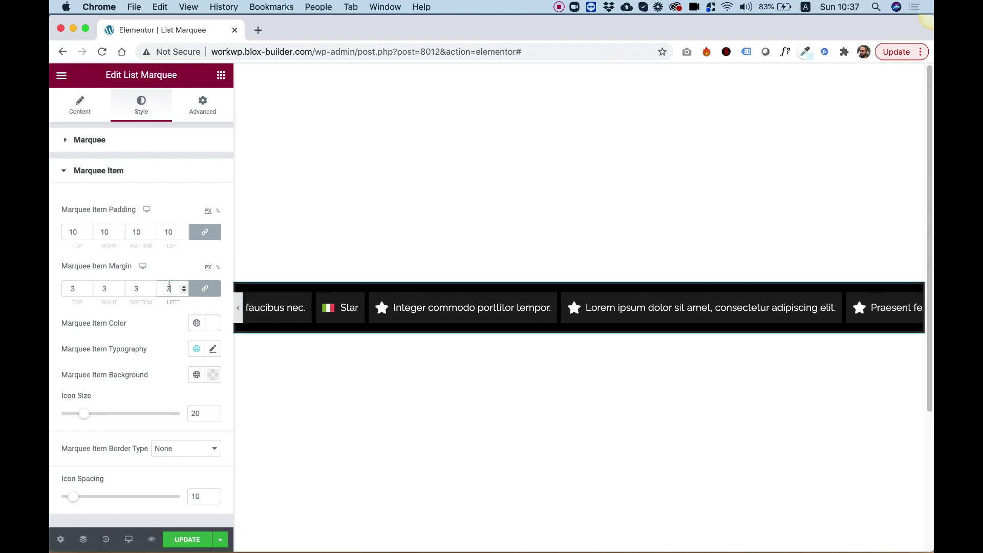
{"action": "key", "text": "Down"}
{"action": "key", "text": "Down"}
{"action": "key", "text": "Down"}
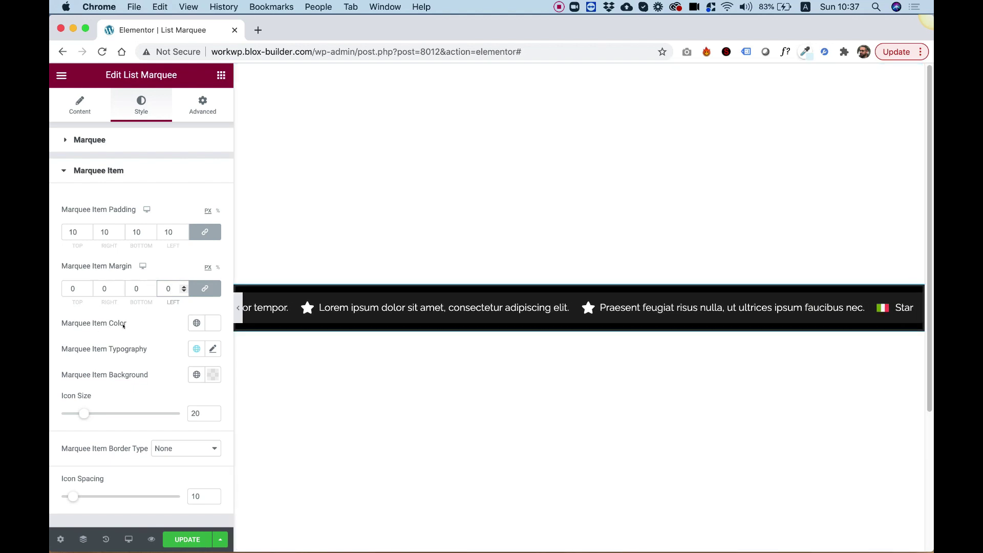
{"action": "left_click", "coordinate": [212, 323]}
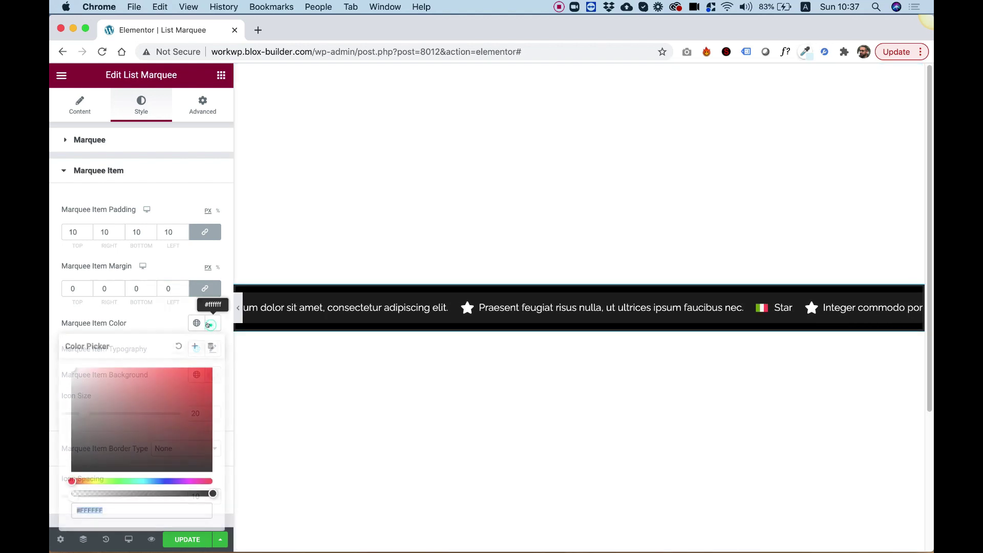
{"action": "left_click_drag", "start_coordinate": [141, 388], "coordinate": [57, 366]}
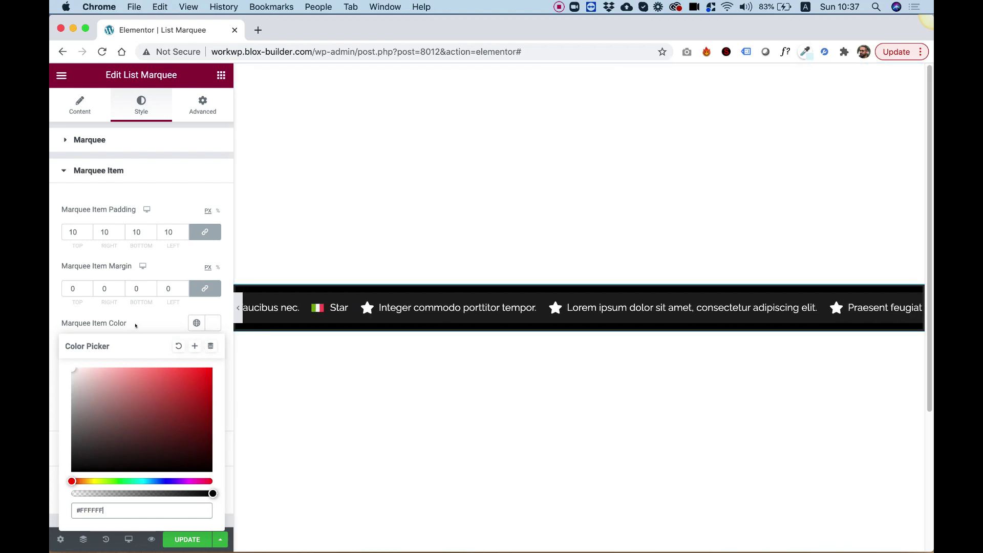
{"action": "left_click", "coordinate": [213, 323]}
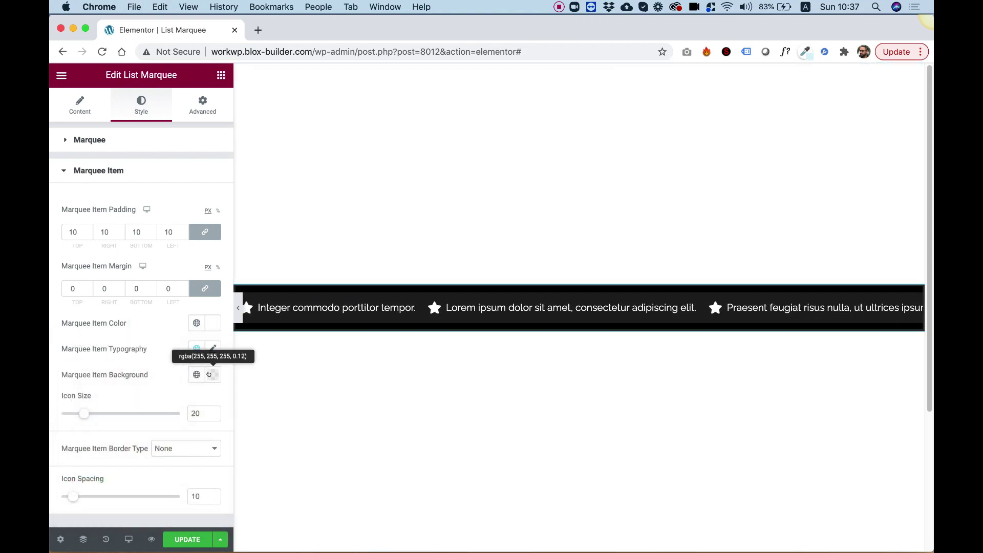
Give the items a semi-transparent red background and reduce the icon size to 19
{"action": "left_click", "coordinate": [209, 375]}
{"action": "mouse_move", "coordinate": [99, 263]}
{"action": "left_mouse_down"}
{"action": "mouse_move", "coordinate": [103, 271]}
{"action": "mouse_move", "coordinate": [86, 276]}
{"action": "left_mouse_up"}
{"action": "left_click_drag", "start_coordinate": [150, 326], "coordinate": [179, 326]}
{"action": "mouse_move", "coordinate": [159, 265]}
{"action": "left_mouse_down"}
{"action": "mouse_move", "coordinate": [201, 255]}
{"action": "mouse_move", "coordinate": [204, 279]}
{"action": "mouse_move", "coordinate": [207, 210]}
{"action": "mouse_move", "coordinate": [141, 217]}
{"action": "mouse_move", "coordinate": [167, 229]}
{"action": "mouse_move", "coordinate": [152, 222]}
{"action": "left_mouse_up"}
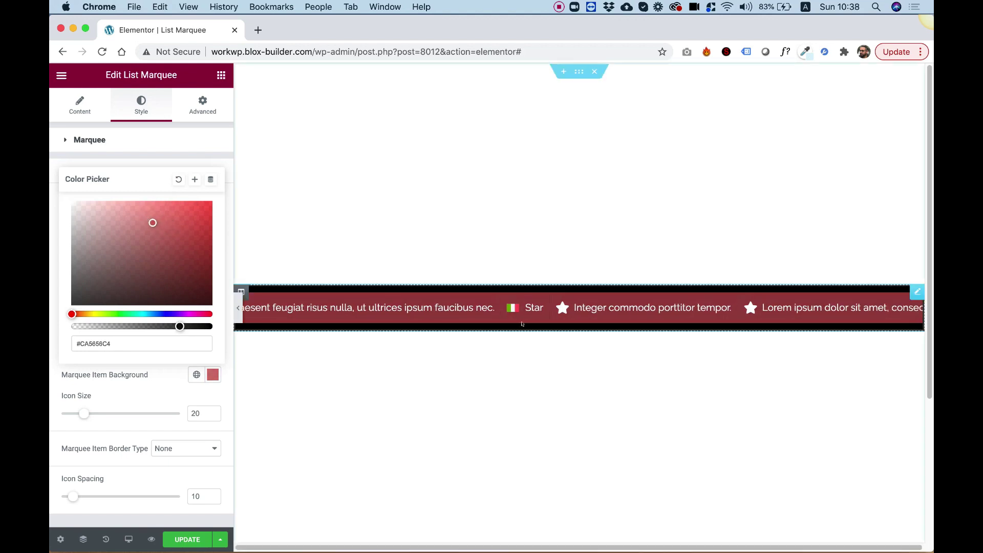
{"action": "left_click", "coordinate": [245, 337]}
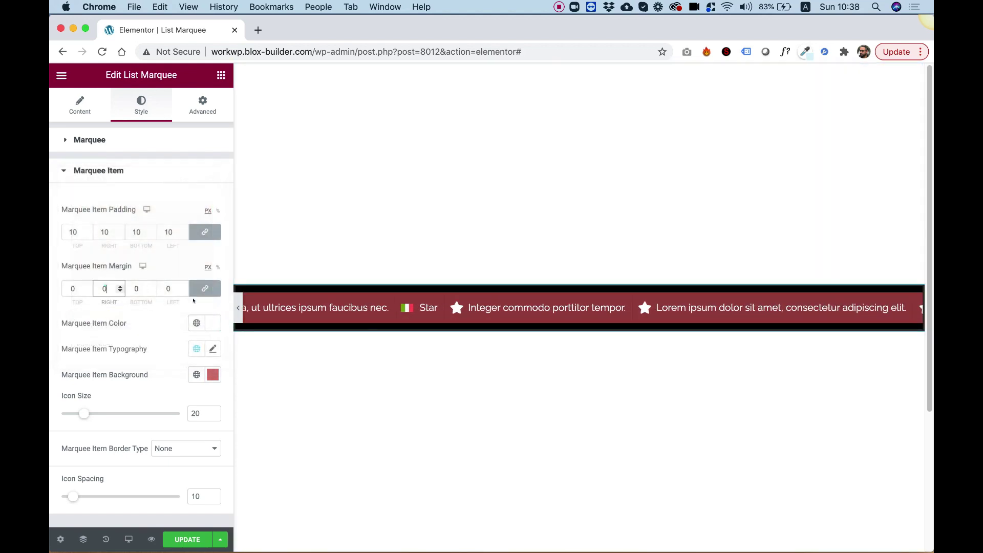
{"action": "type", "text": "2"}
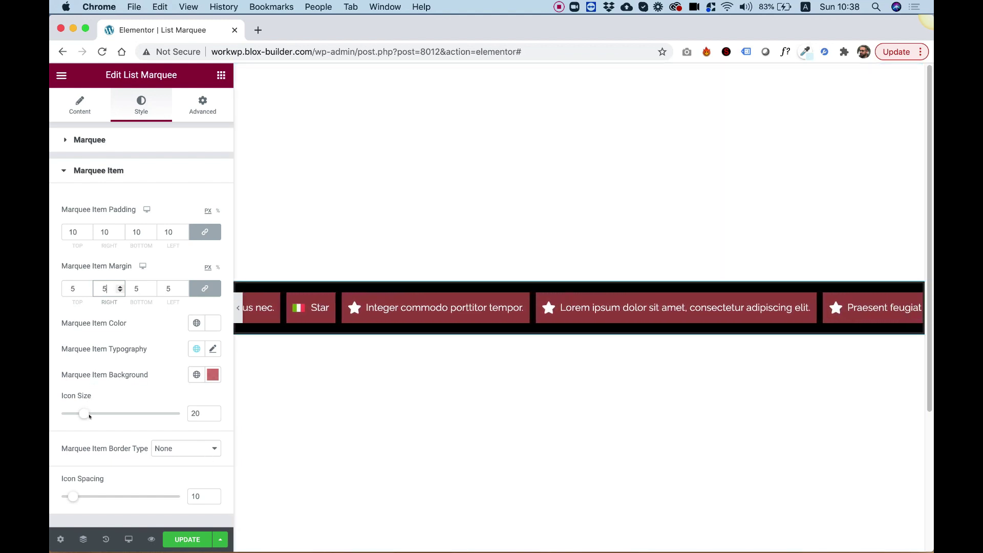
{"action": "mouse_move", "coordinate": [83, 414]}
{"action": "left_mouse_down"}
{"action": "mouse_move", "coordinate": [110, 413]}
{"action": "mouse_move", "coordinate": [83, 414]}
{"action": "left_mouse_up"}
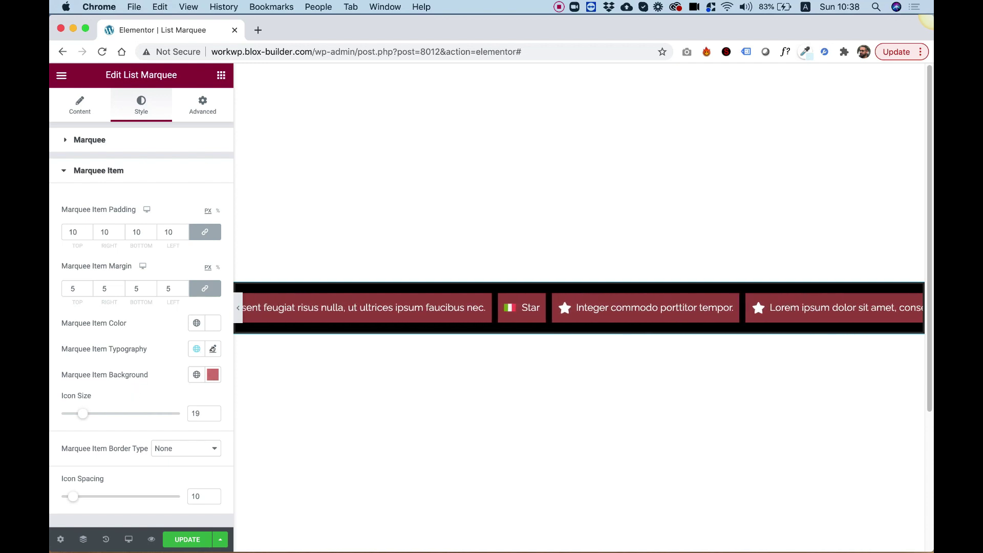
Set the marquee item typography size to 18
{"action": "left_click", "coordinate": [213, 349]}
{"action": "mouse_move", "coordinate": [71, 452]}
{"action": "left_mouse_down"}
{"action": "mouse_move", "coordinate": [87, 451]}
{"action": "mouse_move", "coordinate": [76, 449]}
{"action": "left_mouse_up"}
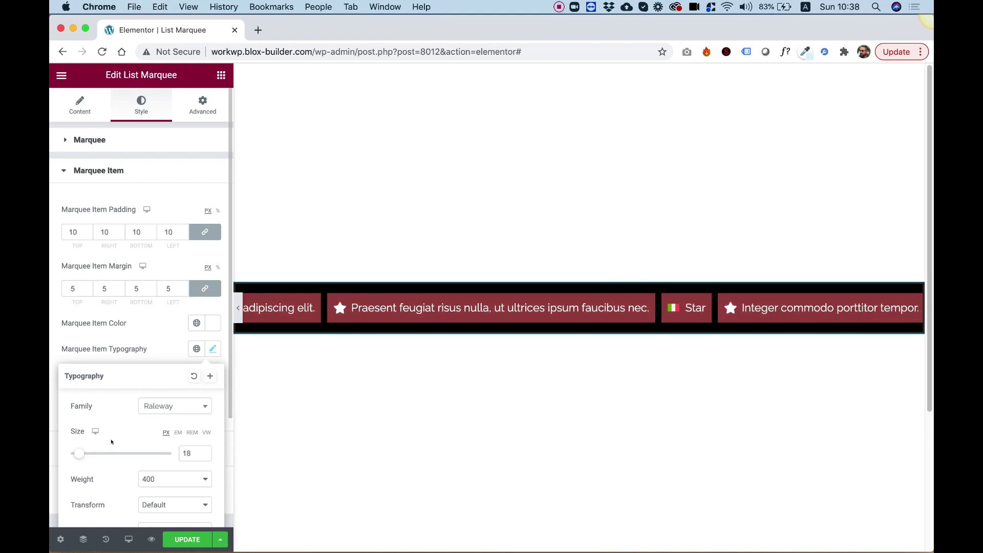
{"action": "left_click", "coordinate": [134, 337]}
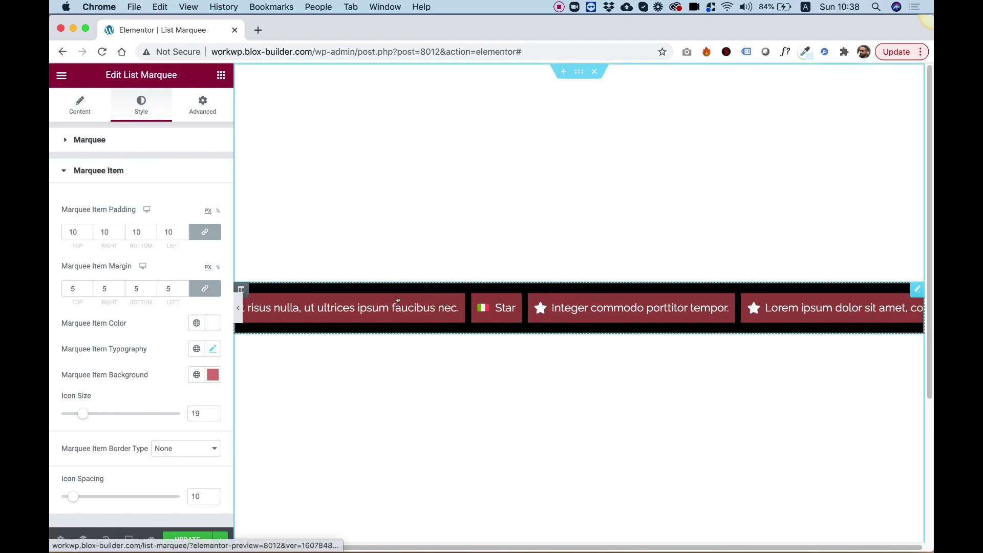
Set the item padding to 24 on every side and the icon spacing to 19
{"action": "left_click", "coordinate": [184, 229]}
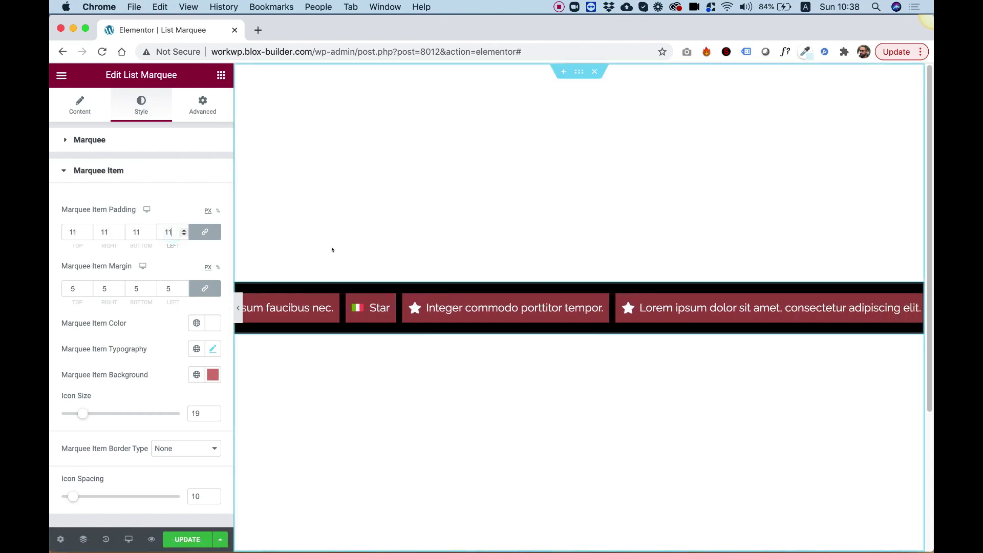
{"action": "key", "text": "Up"}
{"action": "key", "text": "Up"}
{"action": "key", "text": "Up"}
{"action": "key", "text": "Up"}
{"action": "key", "text": "Up"}
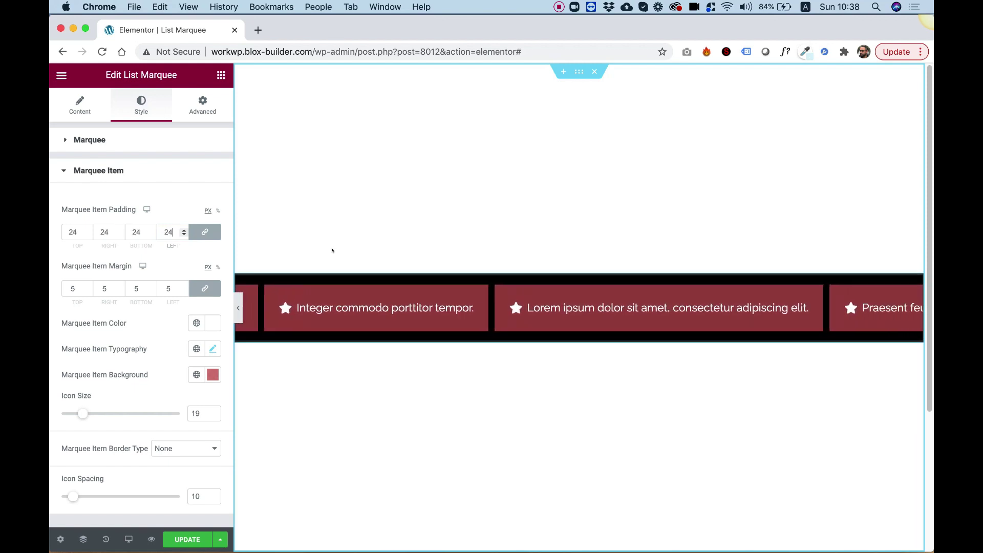
{"action": "left_click", "coordinate": [152, 393]}
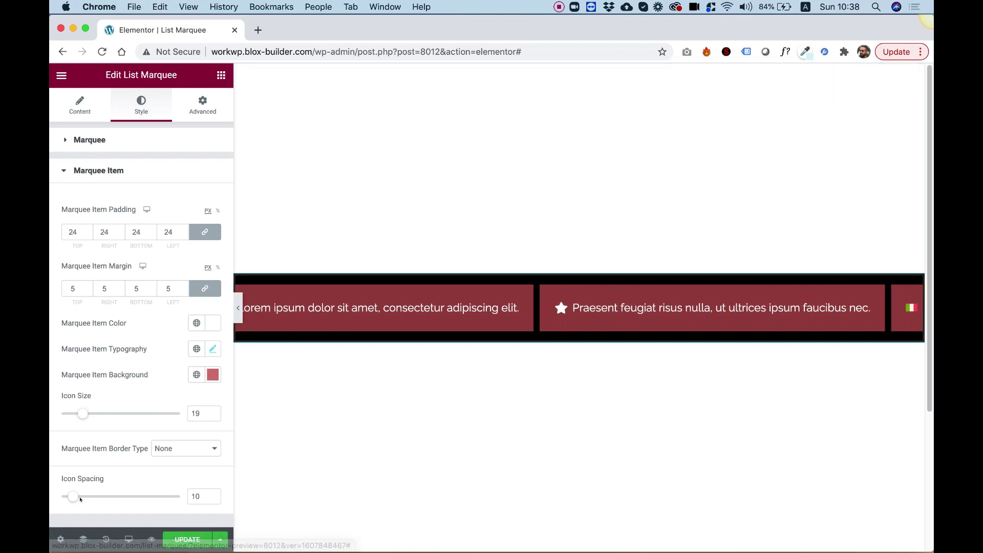
{"action": "mouse_move", "coordinate": [72, 497]}
{"action": "left_mouse_down"}
{"action": "mouse_move", "coordinate": [112, 494]}
{"action": "mouse_move", "coordinate": [81, 493]}
{"action": "left_mouse_up"}
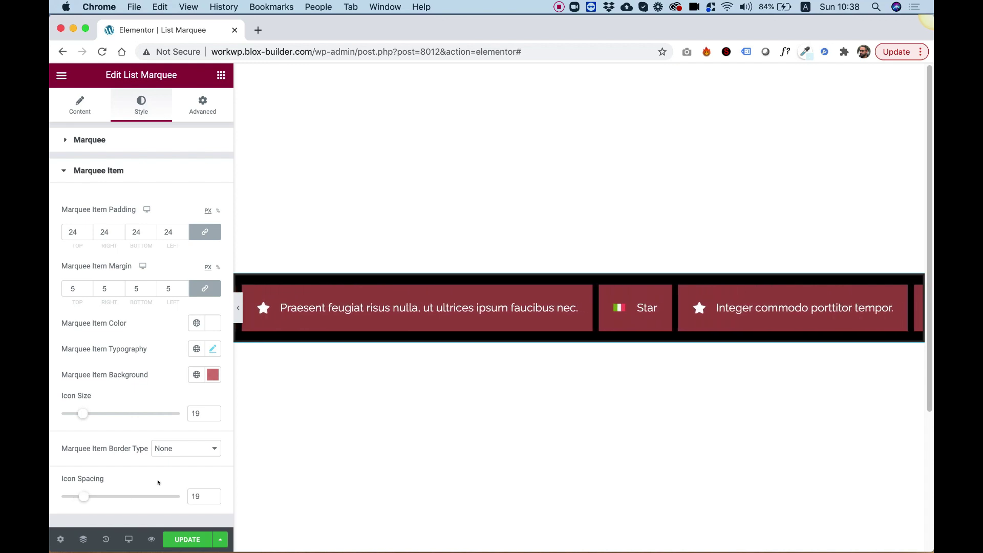